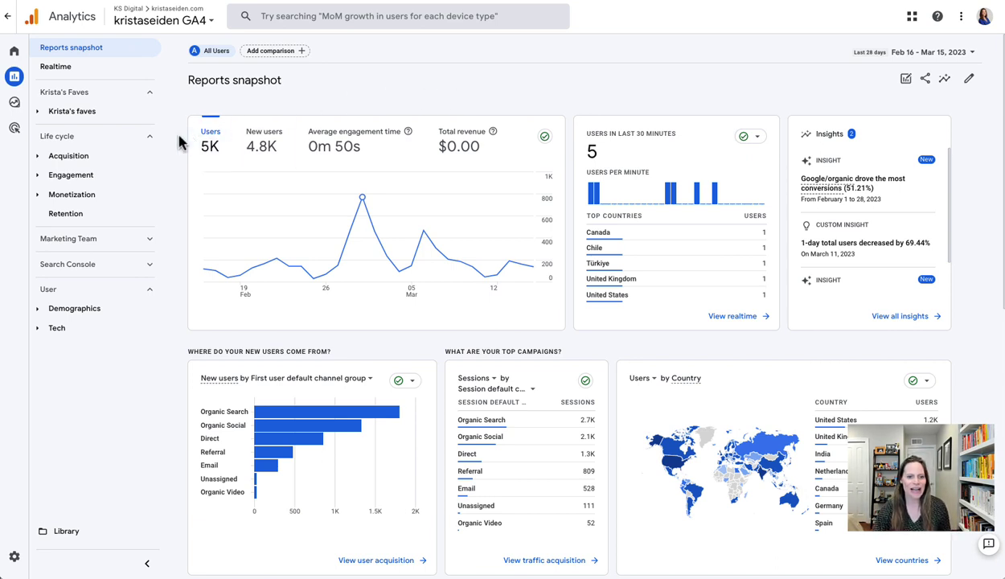
# - Open the Pages and screens report under Engagement and start customizing it
pyautogui.click(87, 175)
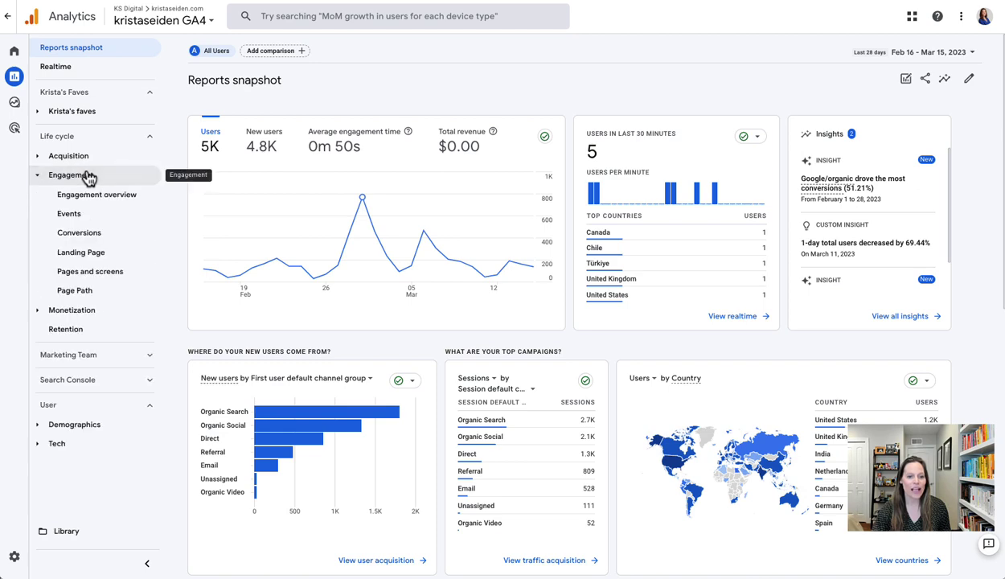
pyautogui.click(120, 272)
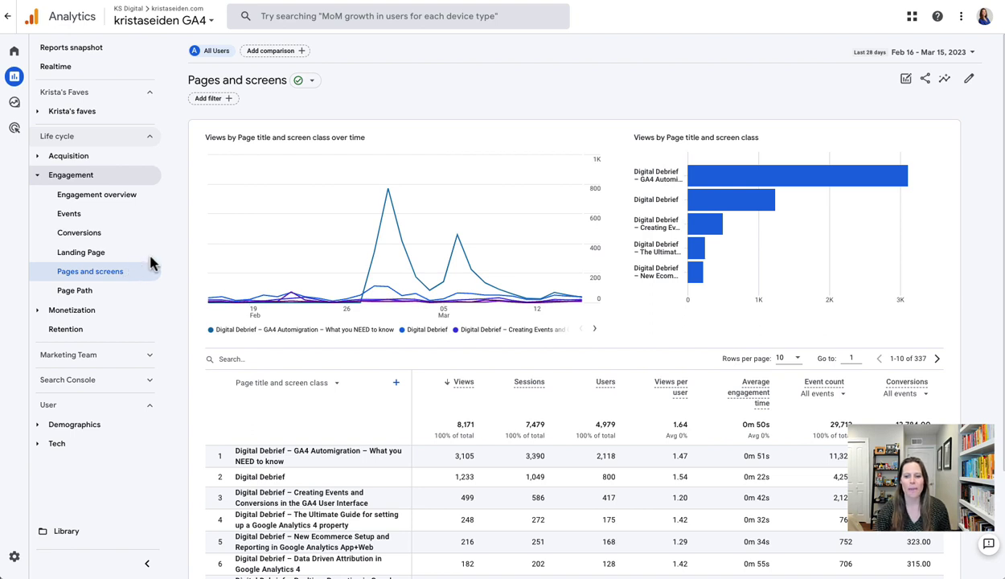
pyautogui.click(968, 79)
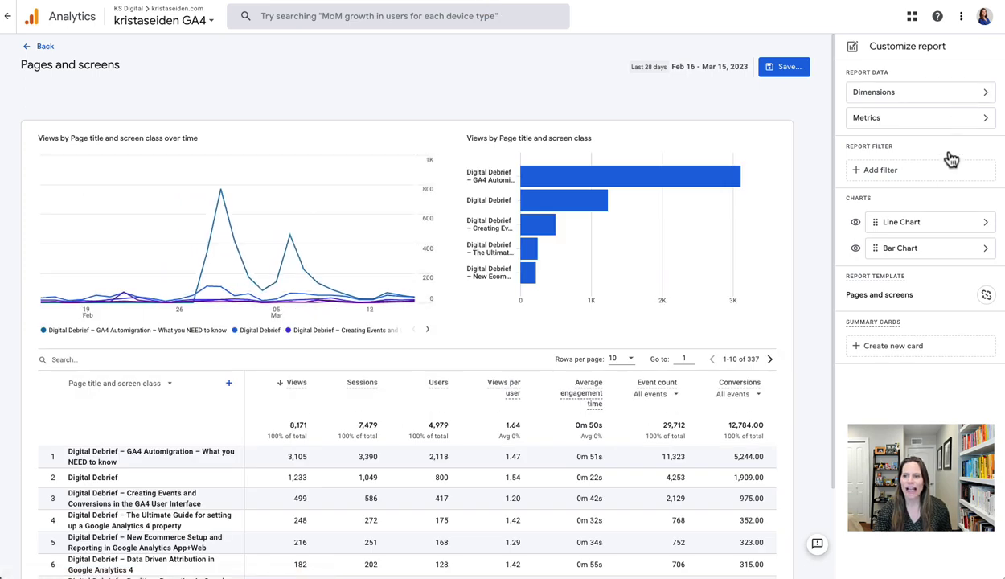
# - Add a filter so the report includes only Country = United States
pyautogui.click(950, 169)
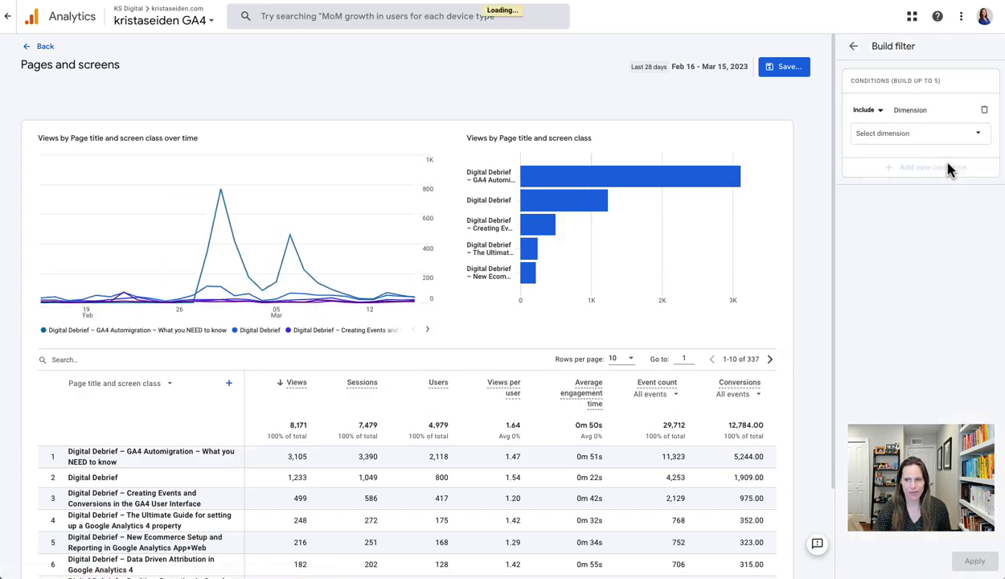
pyautogui.click(911, 135)
pyautogui.write('count')
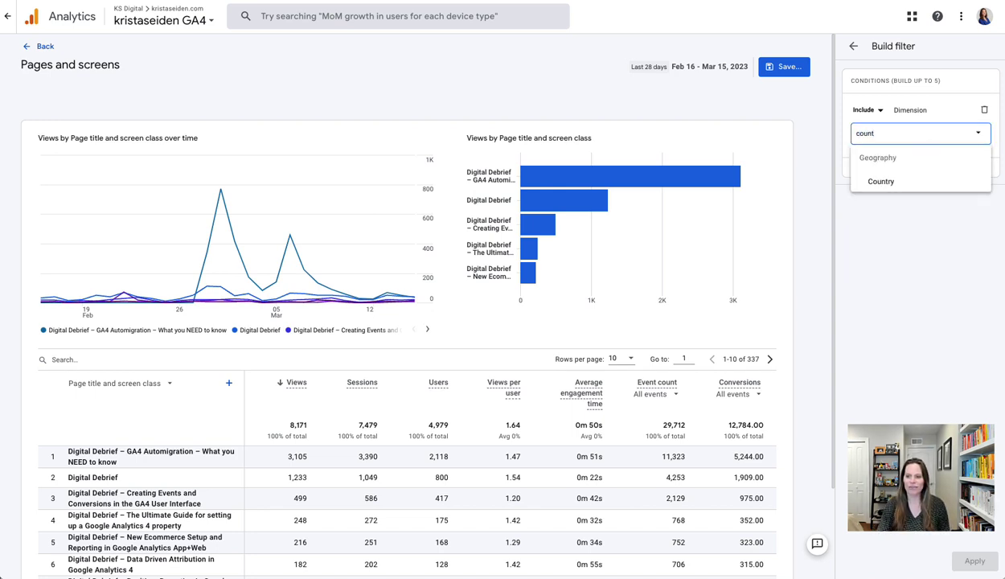
pyautogui.click(907, 184)
pyautogui.click(889, 178)
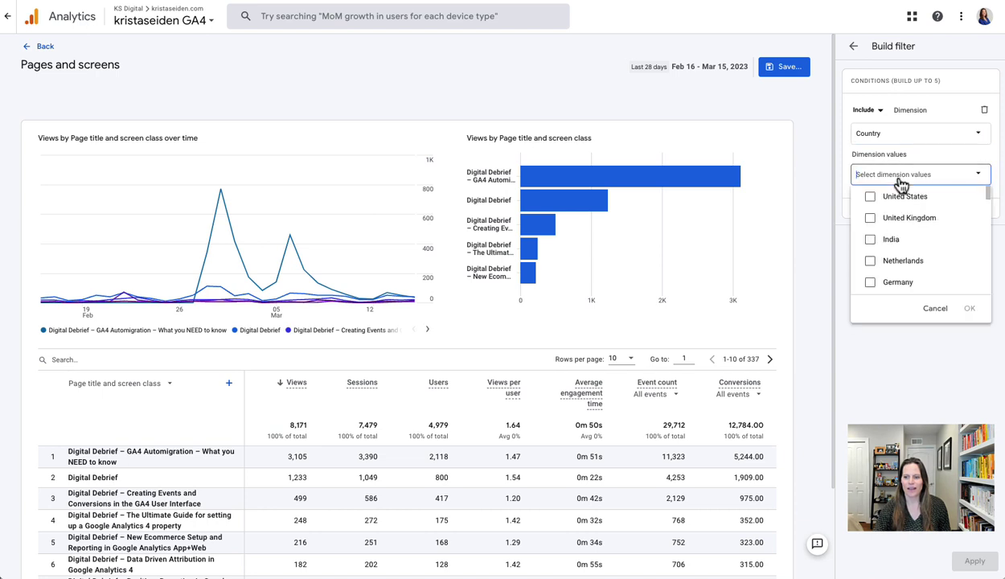
pyautogui.click(890, 198)
pyautogui.click(970, 309)
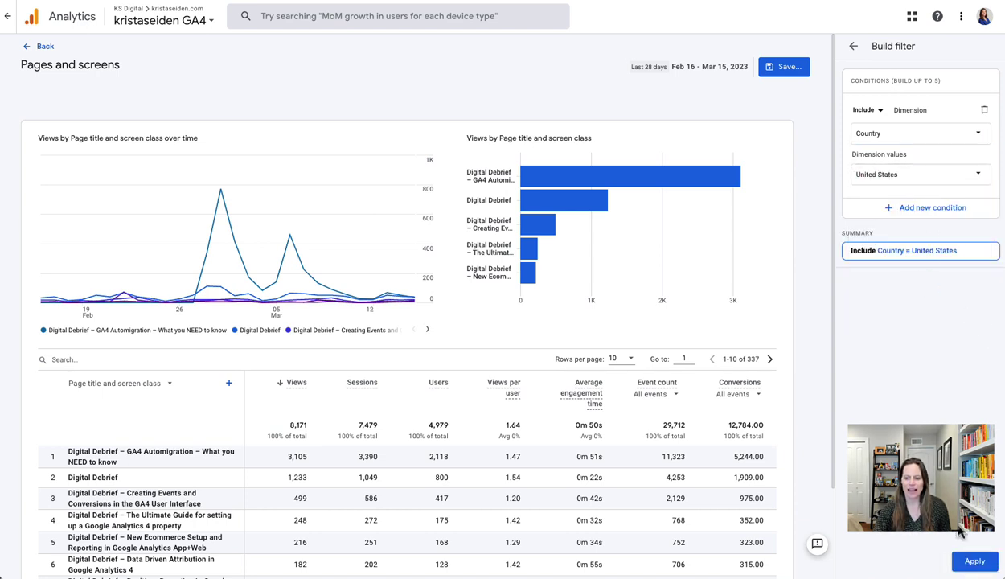
pyautogui.click(969, 561)
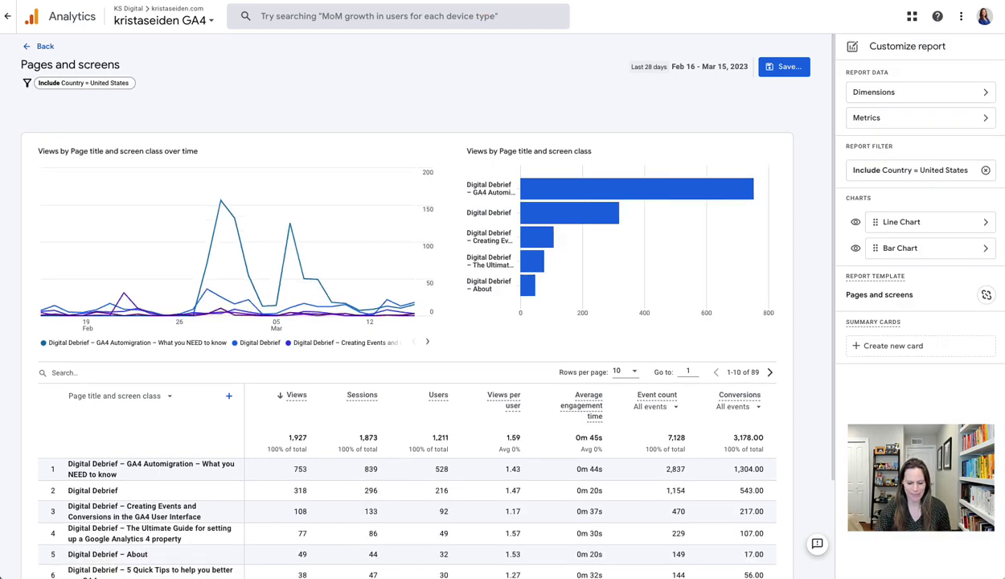
pyautogui.click(986, 93)
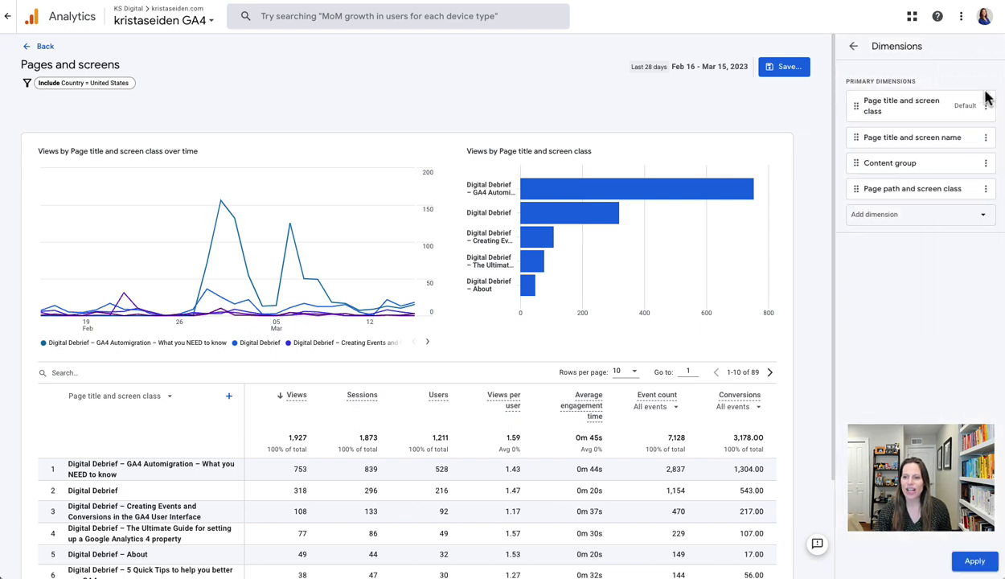
# - Make Page path and screen class the report's default dimension and apply it
pyautogui.click(986, 188)
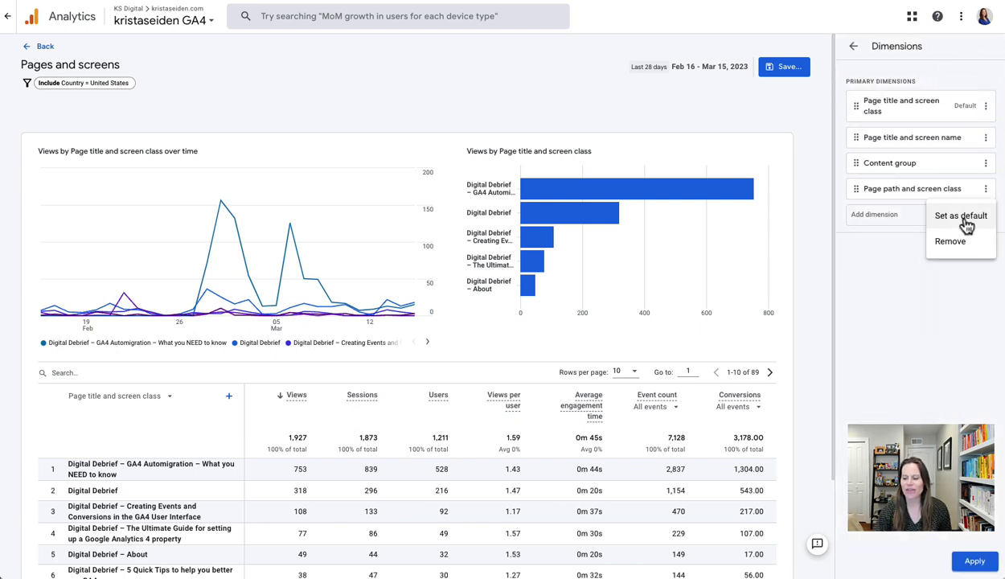
pyautogui.click(965, 217)
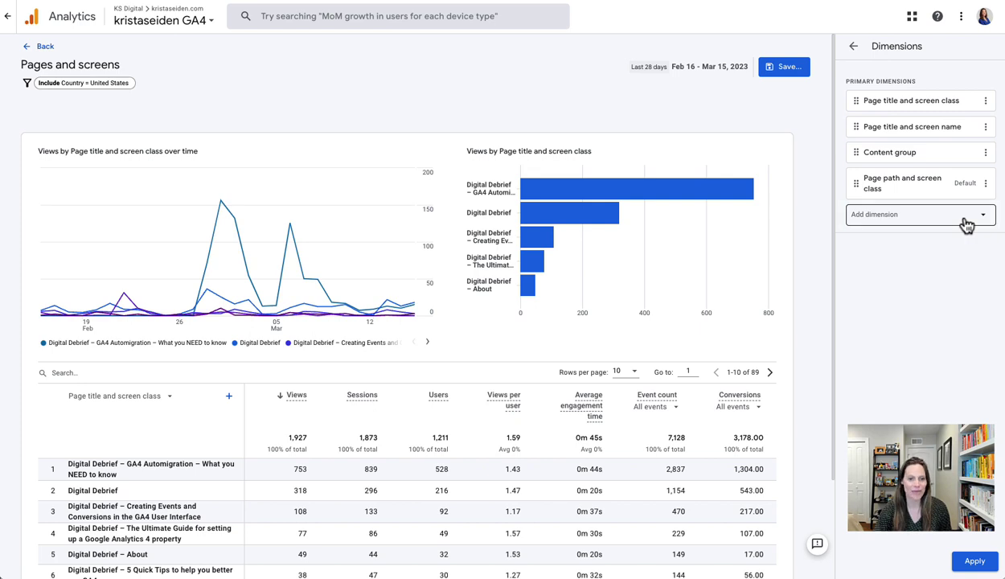
pyautogui.click(971, 561)
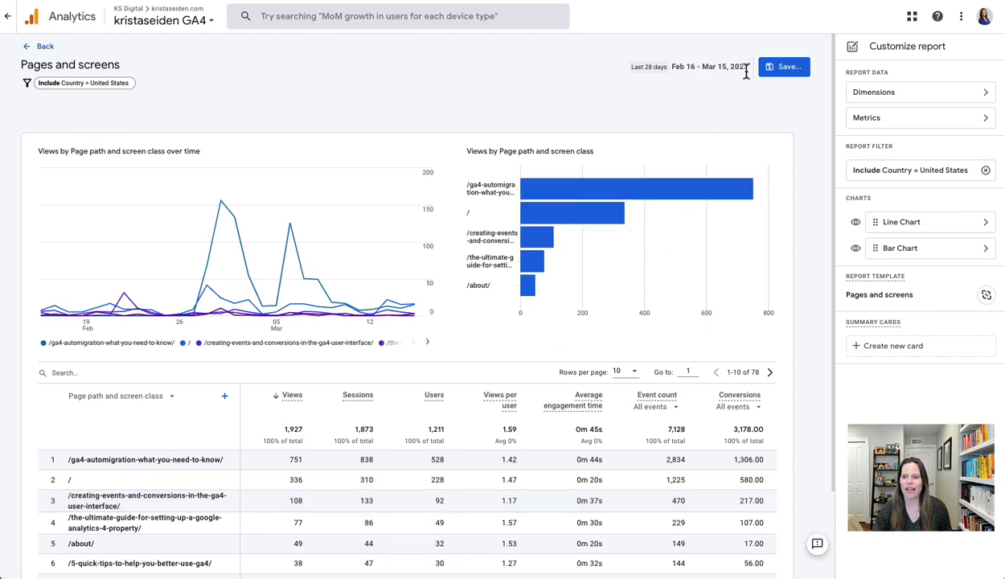
# - Save the filtered report as a new report named 'US - Page Path' and return to it
pyautogui.click(774, 71)
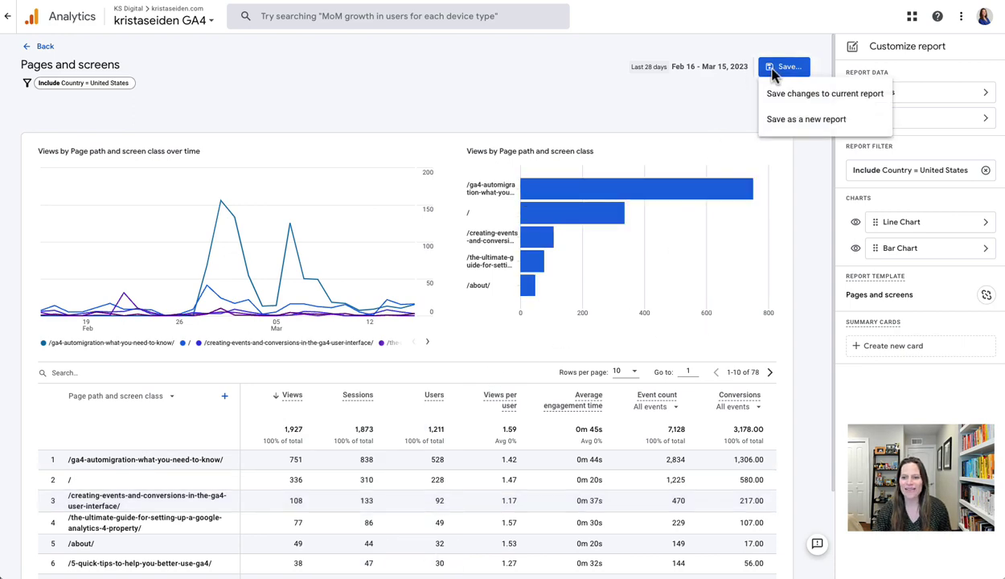
pyautogui.click(773, 121)
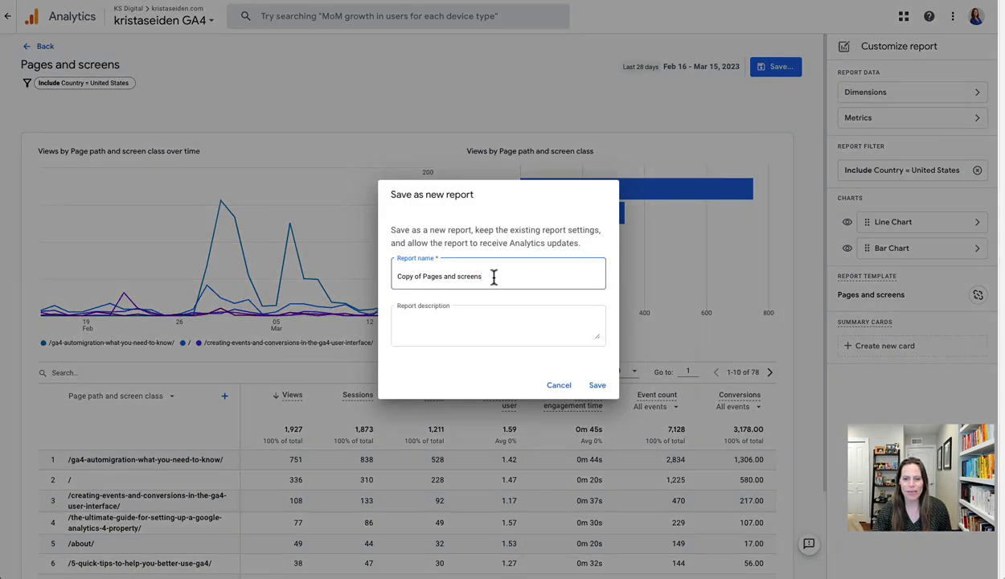
pyautogui.moveTo(494, 278); pyautogui.dragTo(336, 284)
pyautogui.write('US')
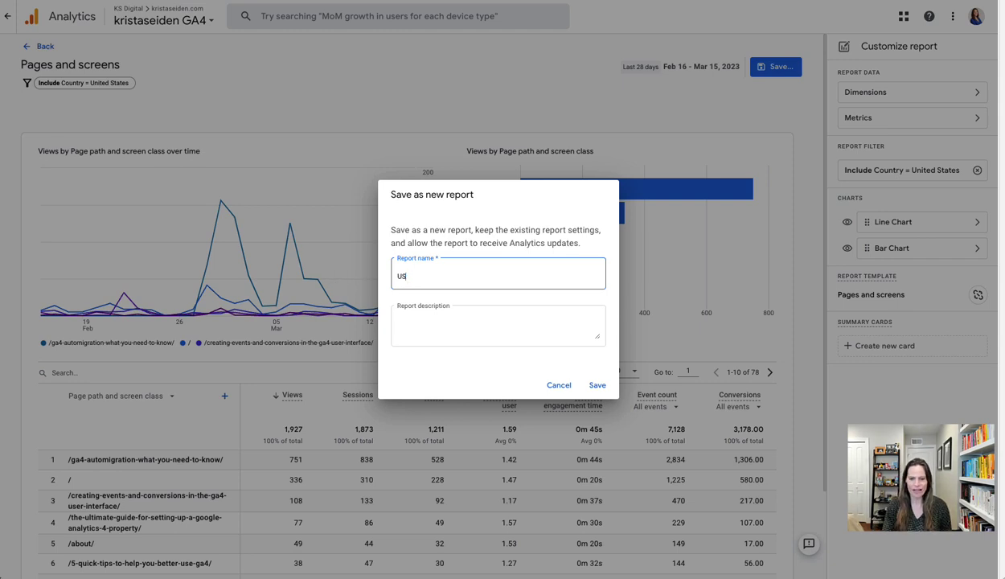
pyautogui.write(' - Page Path')
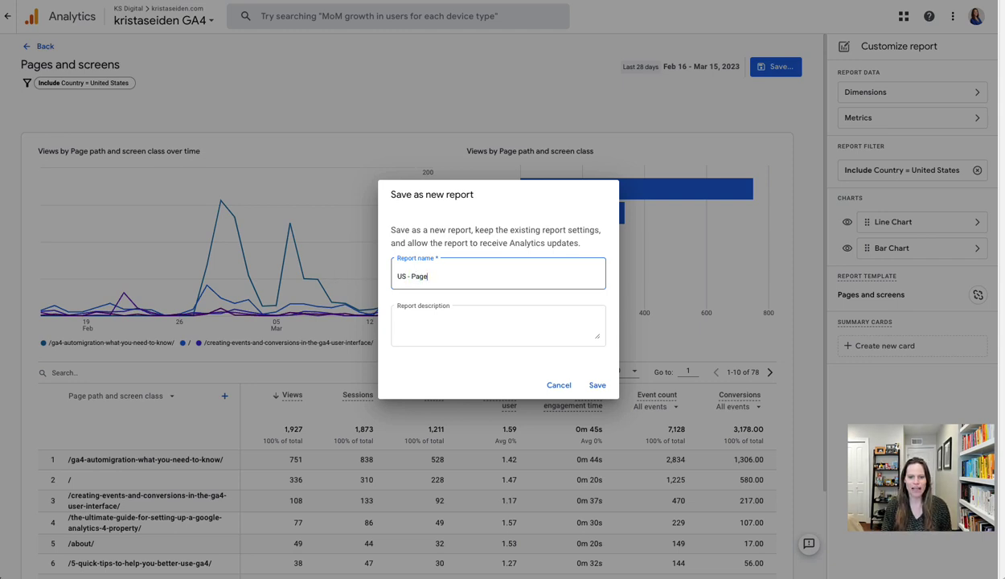
pyautogui.click(596, 386)
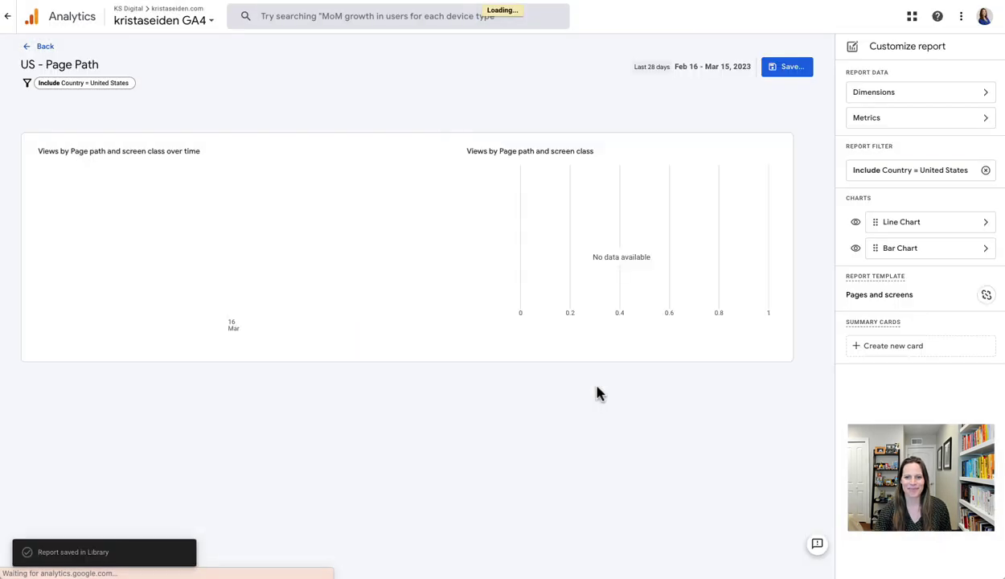
pyautogui.click(36, 46)
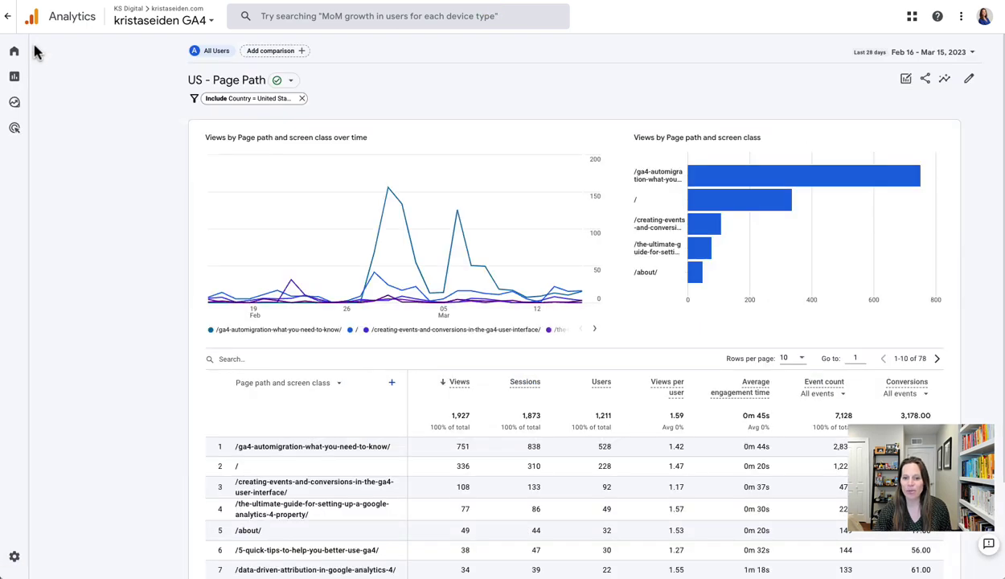
# - Open the Traffic acquisition report under Acquisition and start customizing it
pyautogui.click(15, 80)
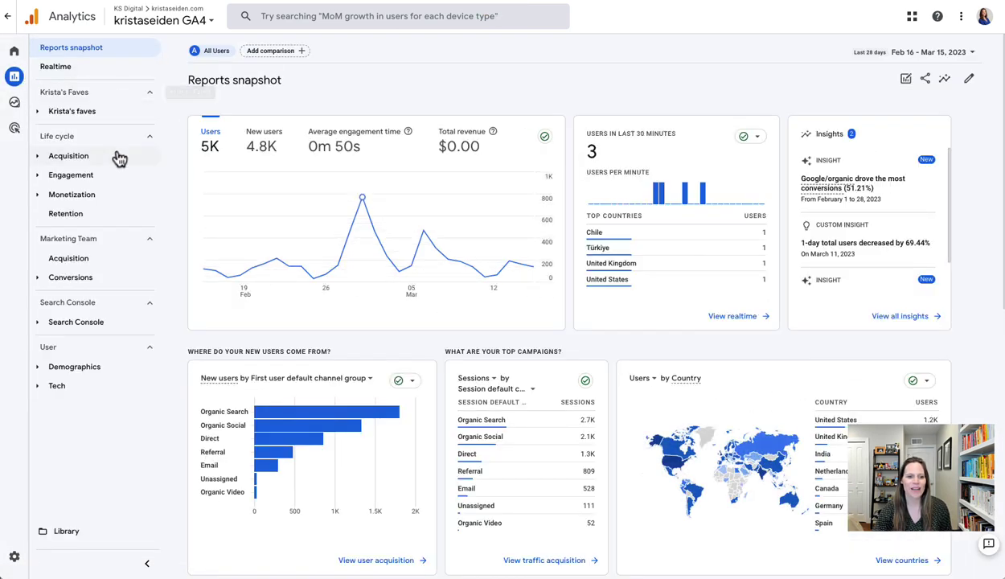
pyautogui.click(118, 155)
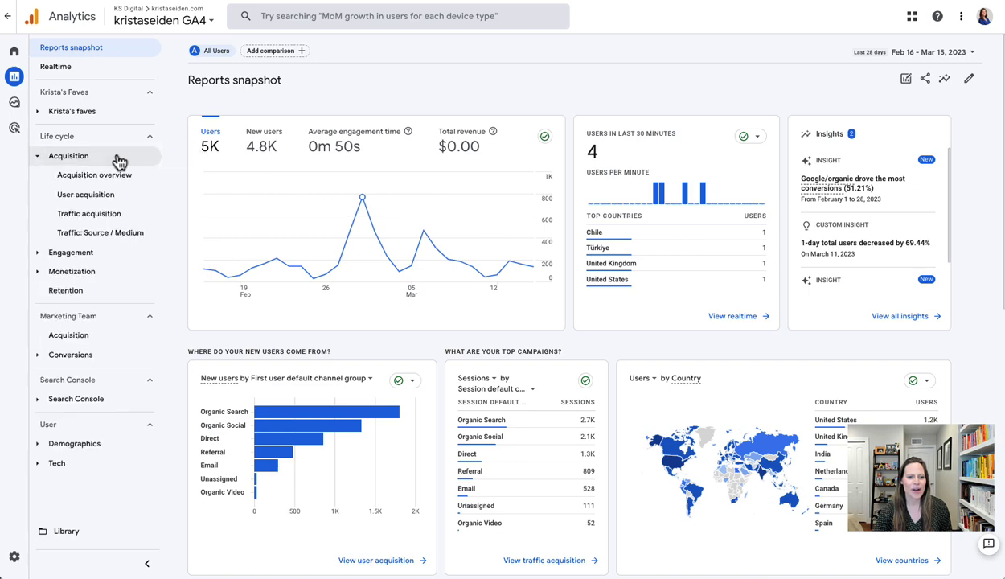
pyautogui.click(127, 216)
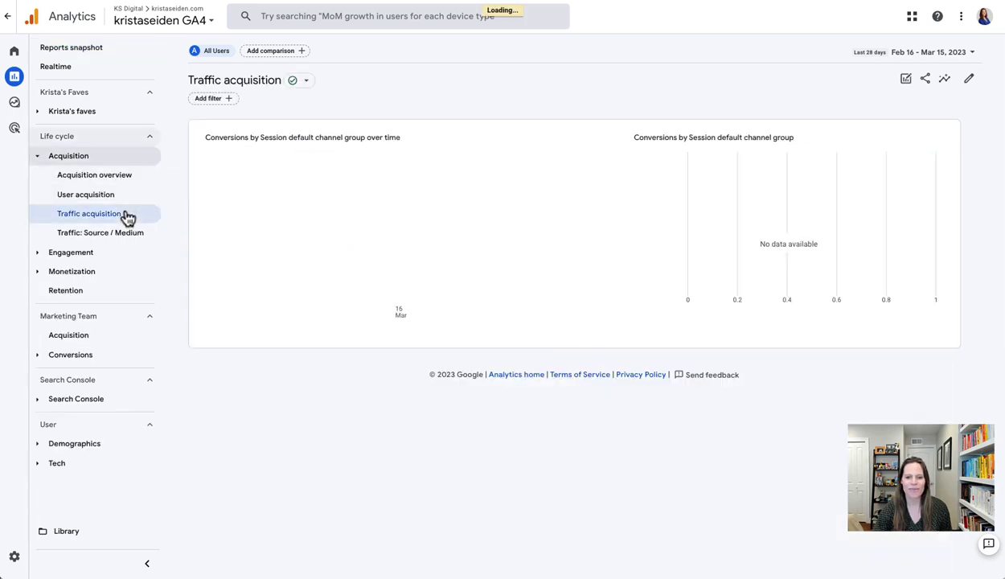
pyautogui.click(969, 80)
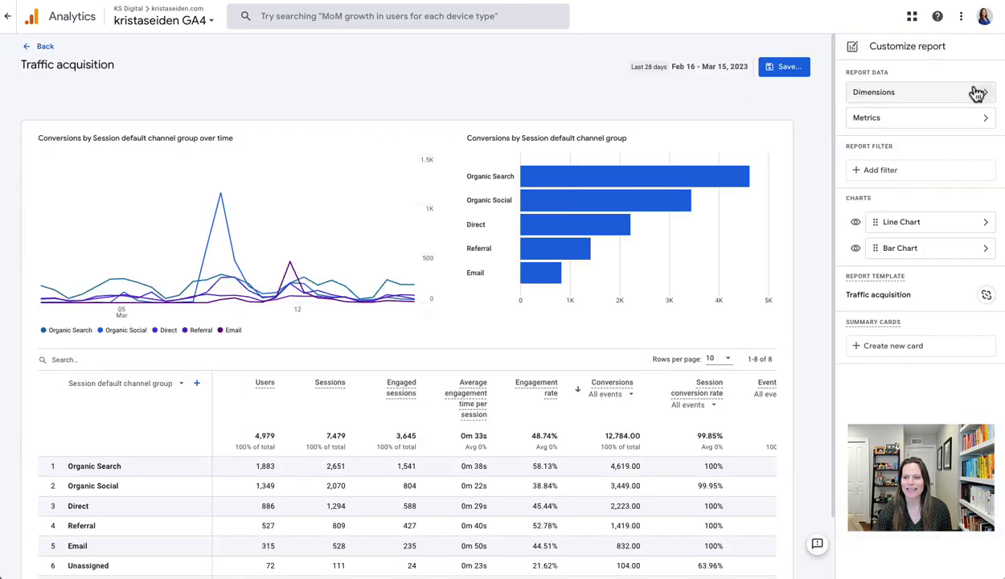
# - Filter Traffic acquisition to include only Country = United States
pyautogui.click(923, 170)
pyautogui.click(920, 133)
pyautogui.write('coun')
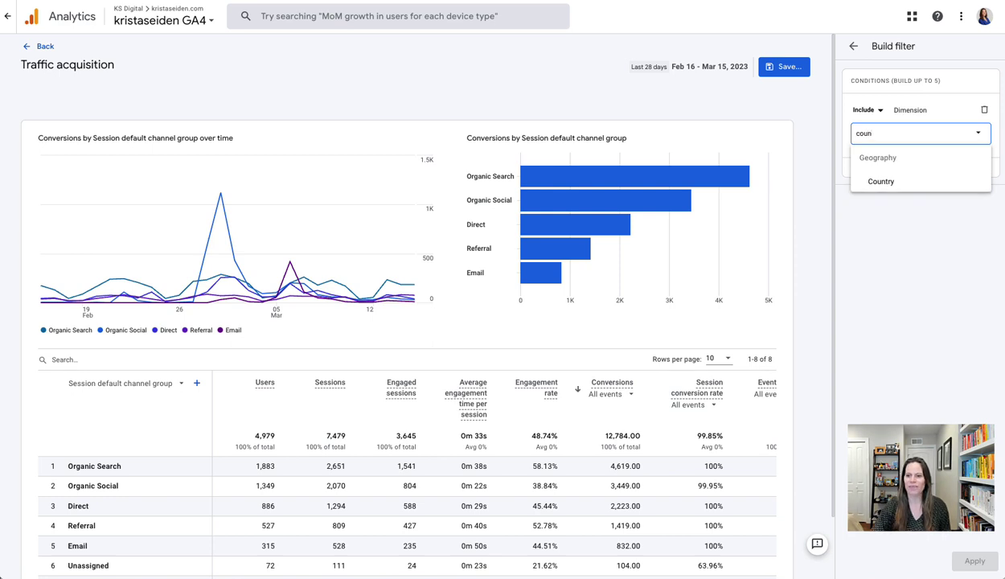
pyautogui.click(929, 181)
pyautogui.click(917, 182)
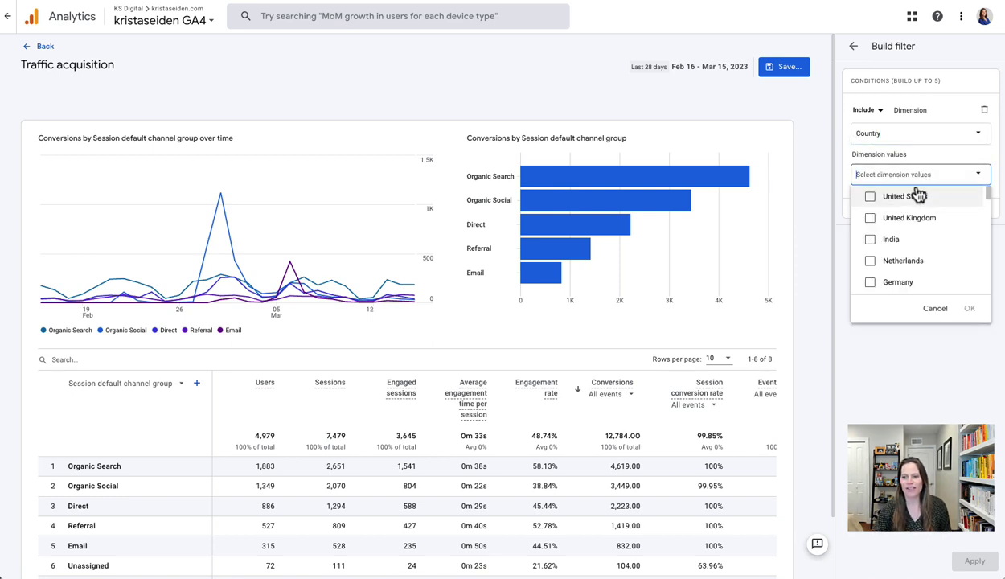
pyautogui.click(917, 197)
pyautogui.click(969, 308)
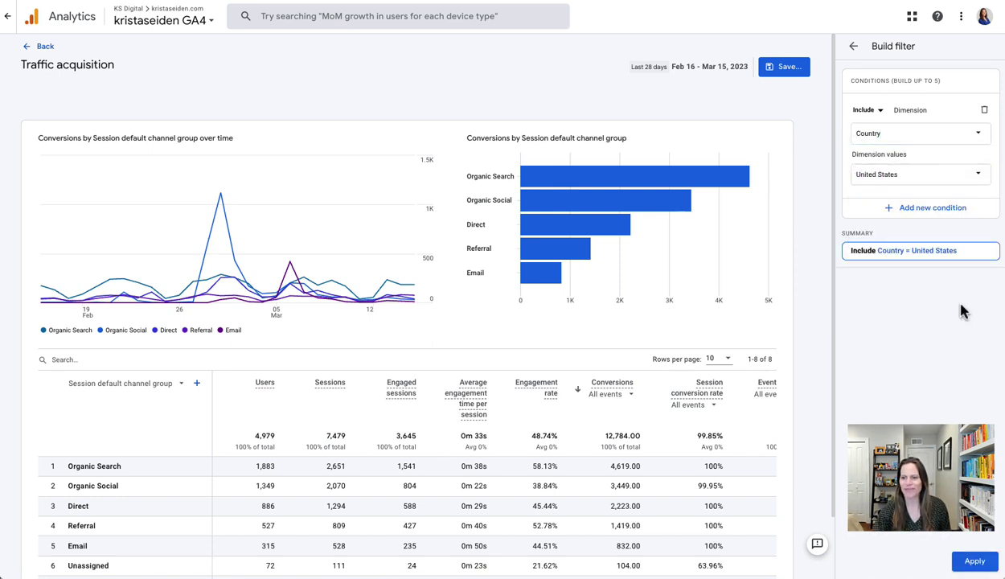
pyautogui.click(967, 561)
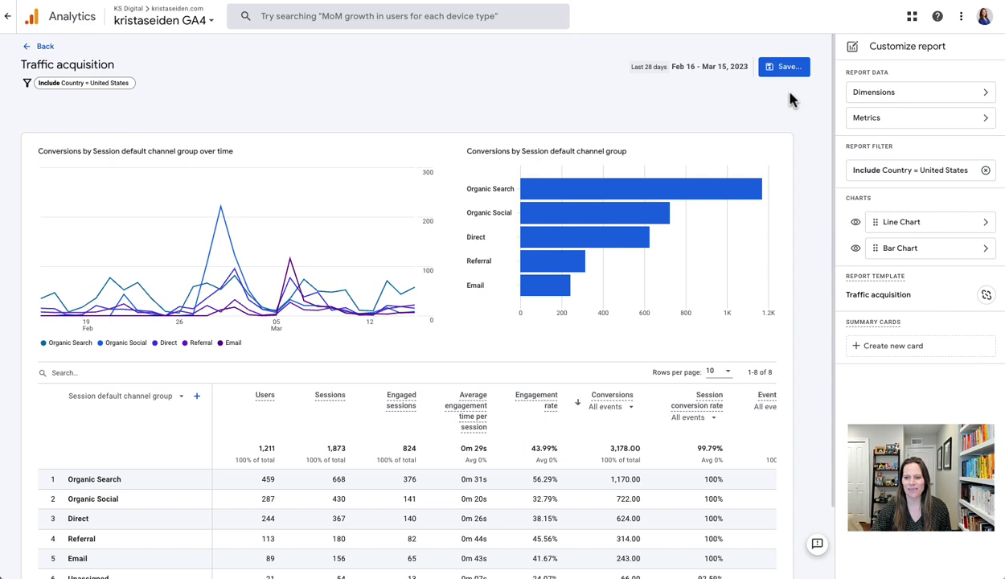
# - Save the filtered report as a new report named 'US - Traffic acquisition'
pyautogui.click(785, 68)
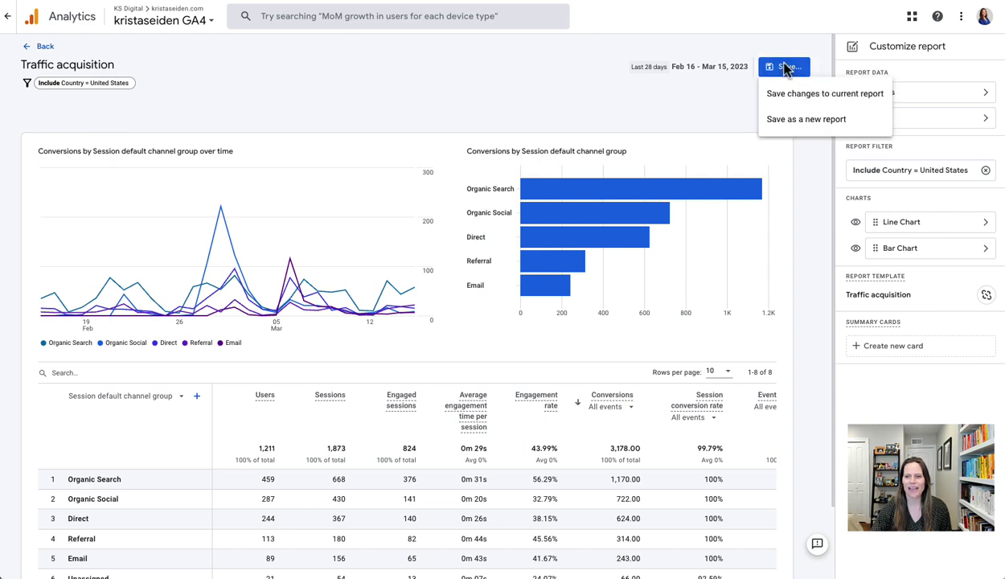
pyautogui.click(783, 122)
pyautogui.moveTo(422, 276); pyautogui.dragTo(393, 282)
pyautogui.write('US - Traffic acquisition')
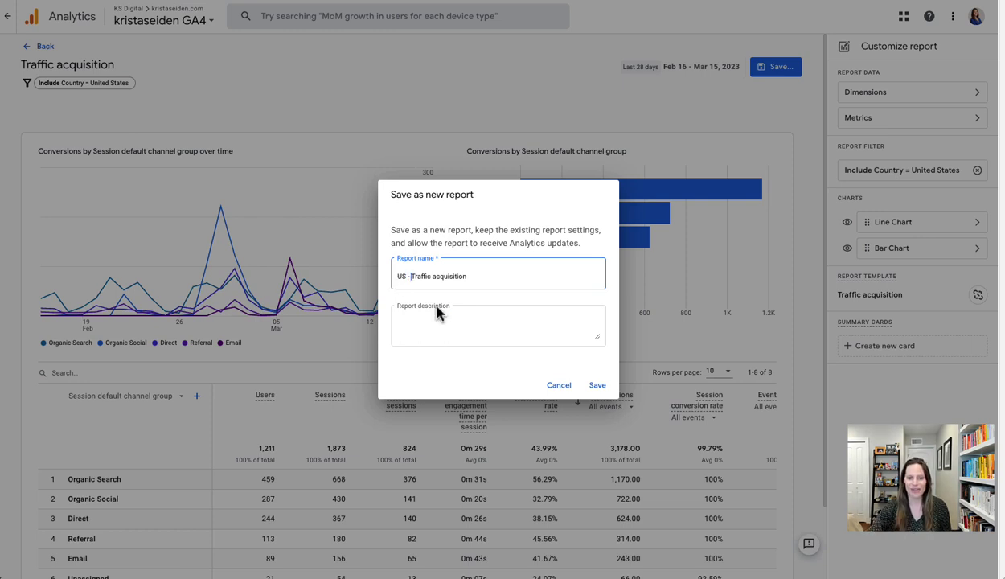
pyautogui.click(598, 387)
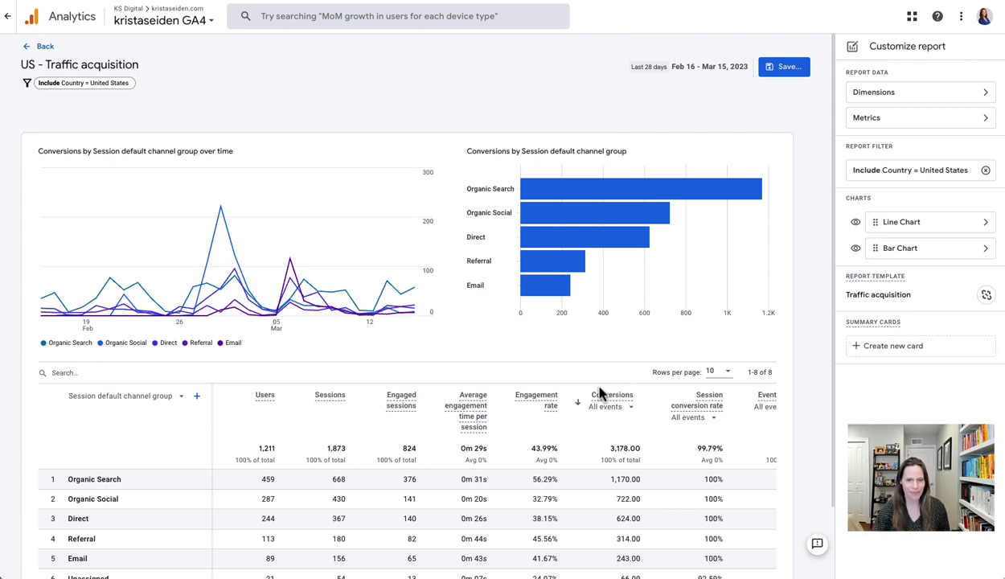
pyautogui.click(46, 46)
# - Go to Reports snapshot, open the Library, and bring the remaining collections into view
pyautogui.click(26, 77)
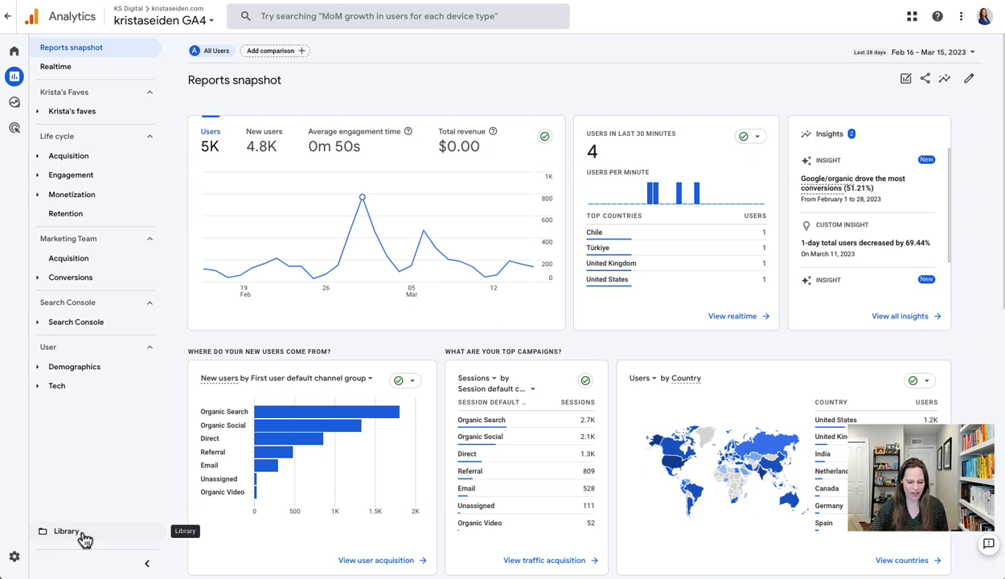
pyautogui.click(89, 539)
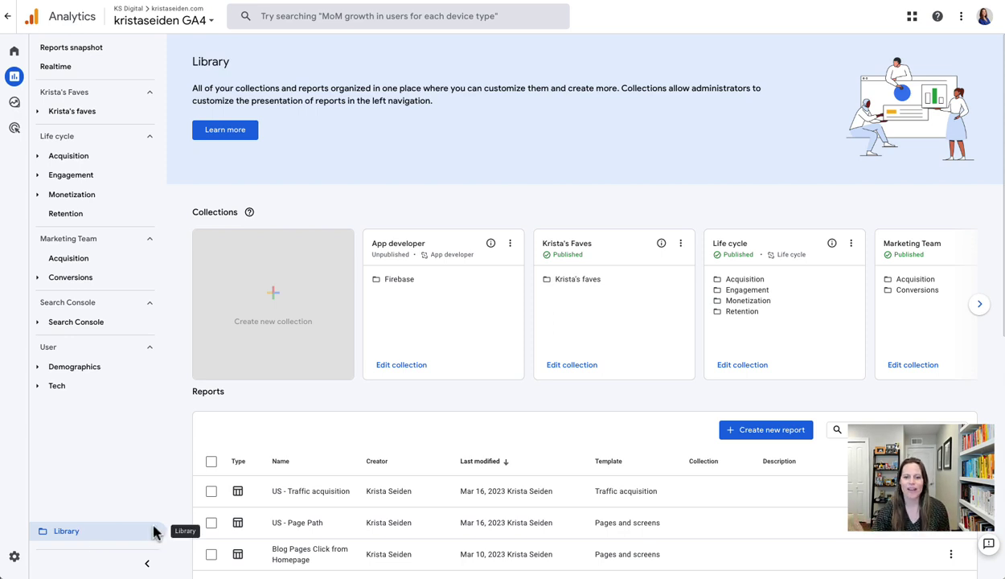
pyautogui.click(975, 307)
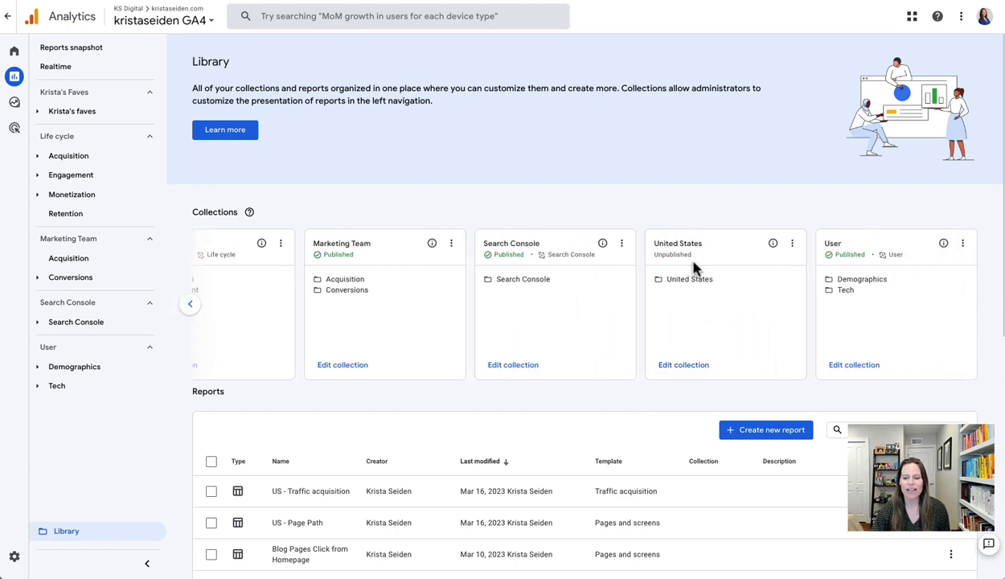
# - Edit the United States collection and save its six US reports to the current collection
pyautogui.click(693, 378)
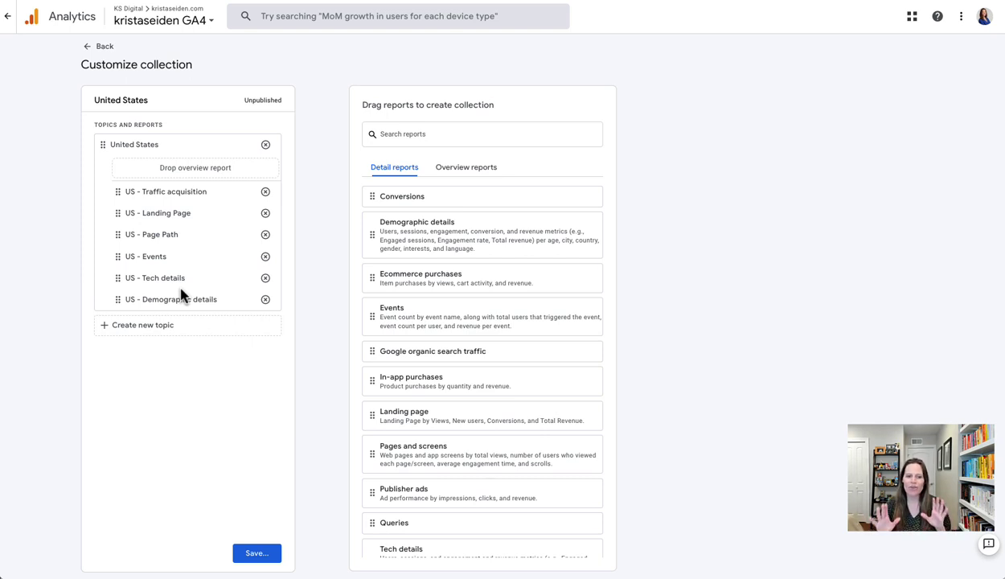
pyautogui.click(250, 555)
pyautogui.click(245, 504)
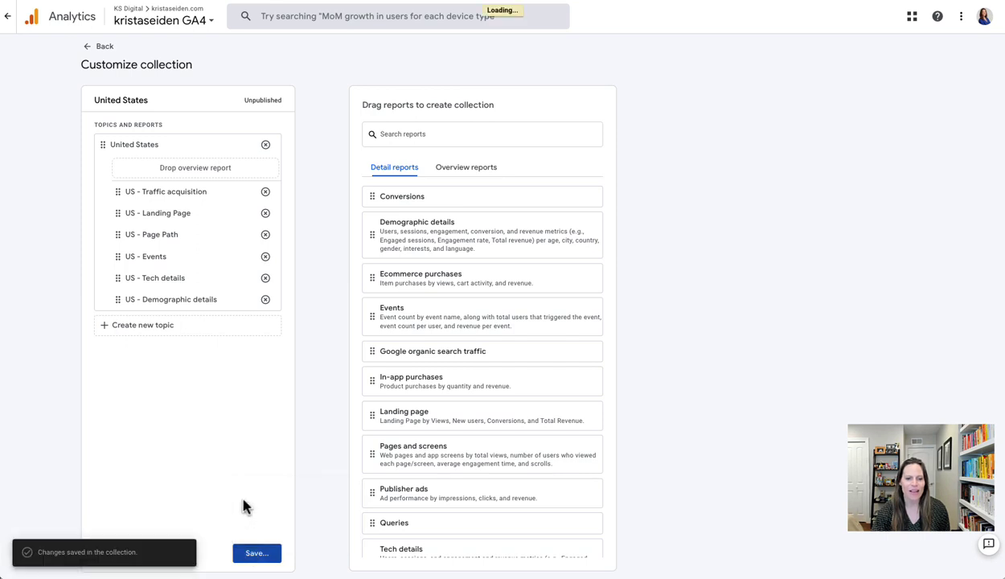
# - Publish the United States collection from the Library and expand its navigation topic
pyautogui.click(101, 47)
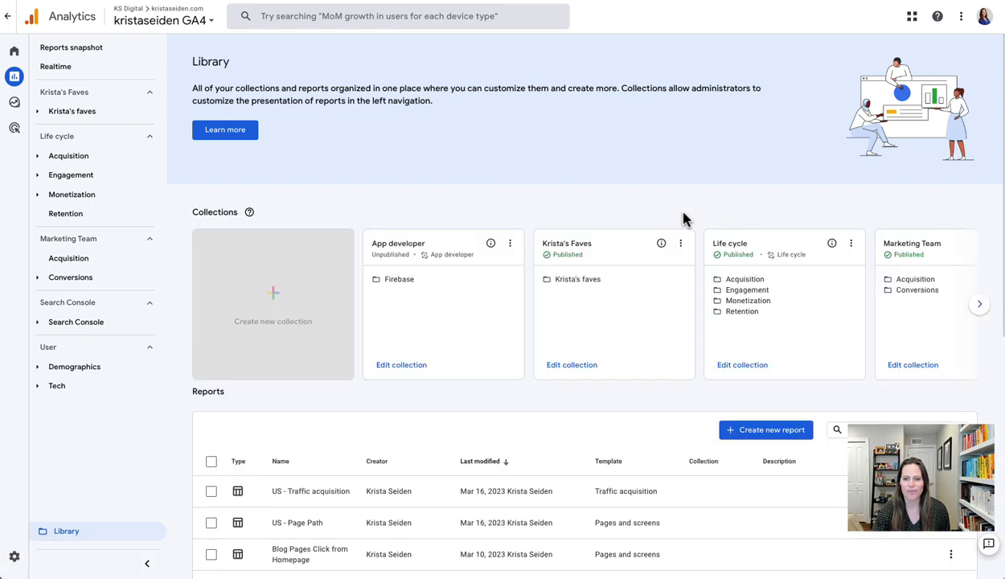
pyautogui.click(978, 309)
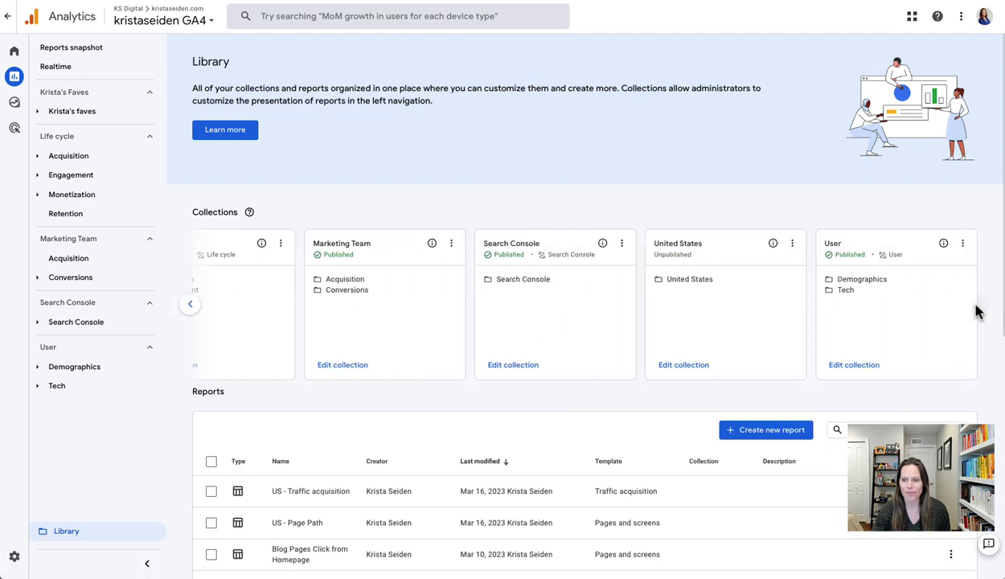
pyautogui.click(792, 243)
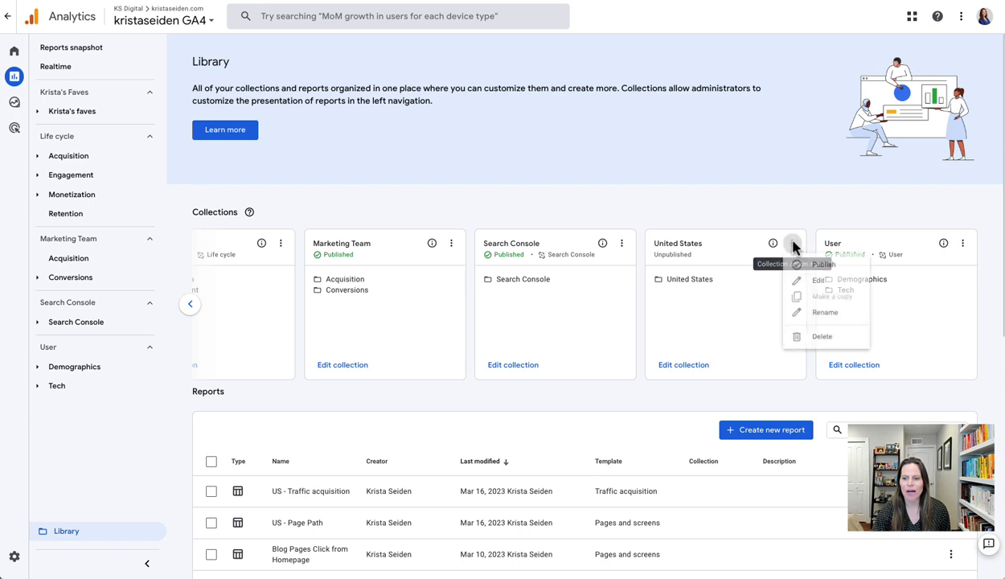
pyautogui.click(824, 268)
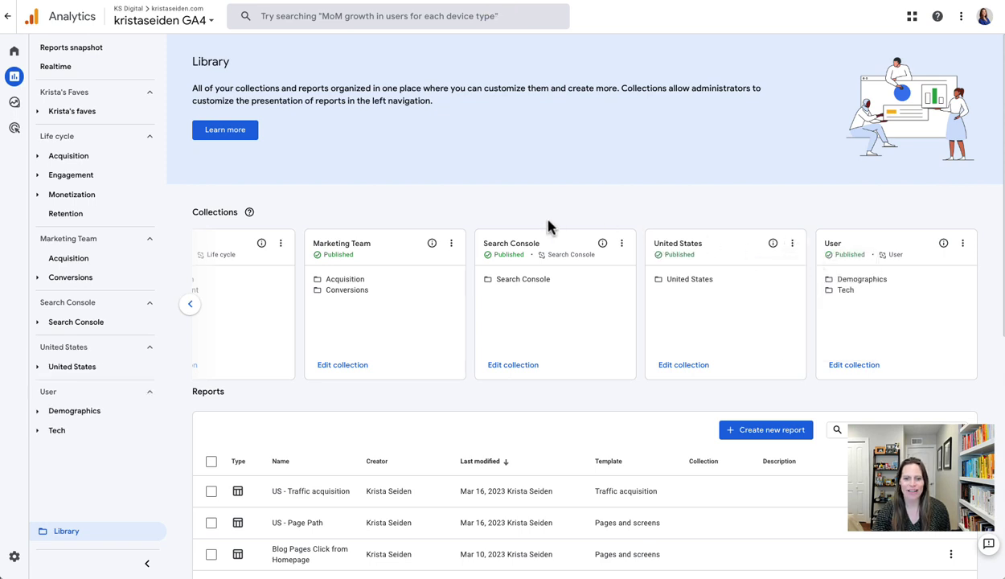
pyautogui.click(98, 373)
# - Open US - Traffic acquisition from the United States topic in the navigation
pyautogui.scroll(-1, 98, 373)
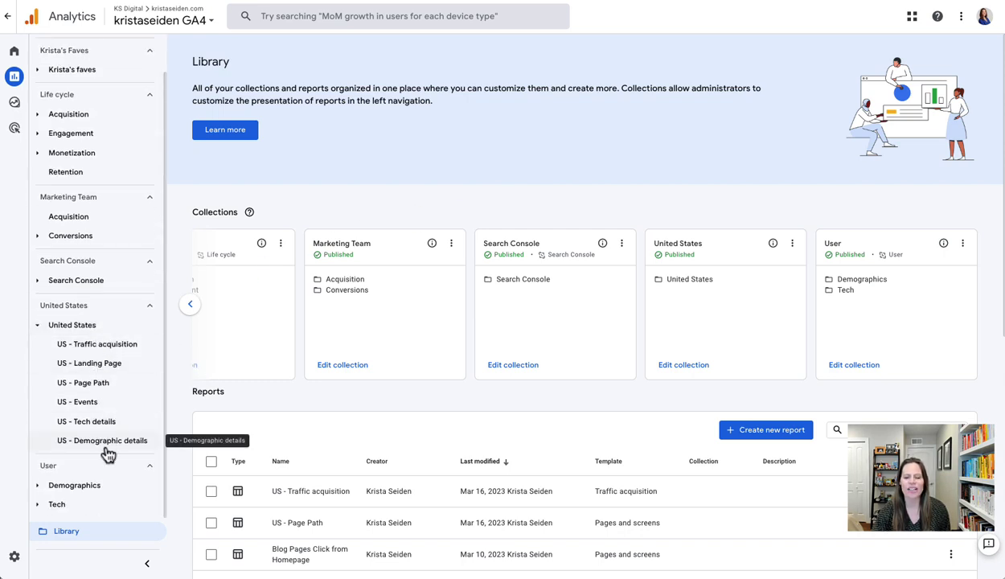
pyautogui.click(139, 348)
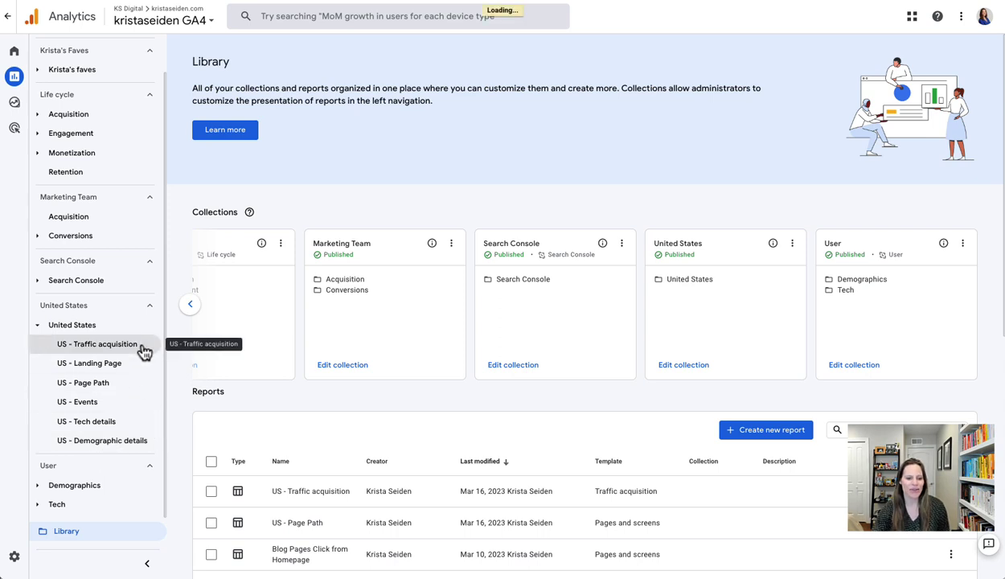